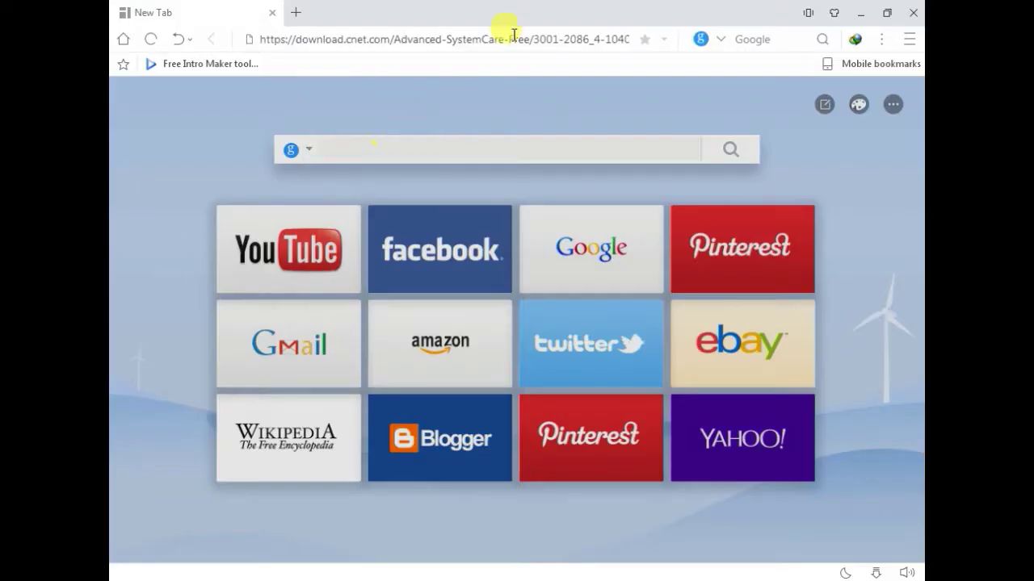
# Load the CNET download page for Advanced SystemCare Free, restart the download and choose to overwrite the existing file
pyautogui.click(403, 40)
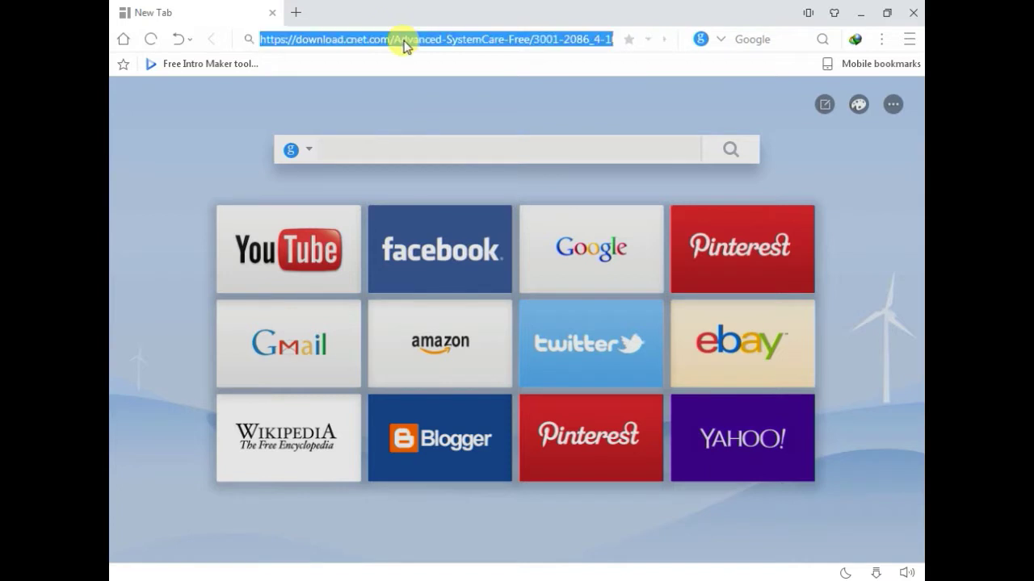
pyautogui.press('Return')
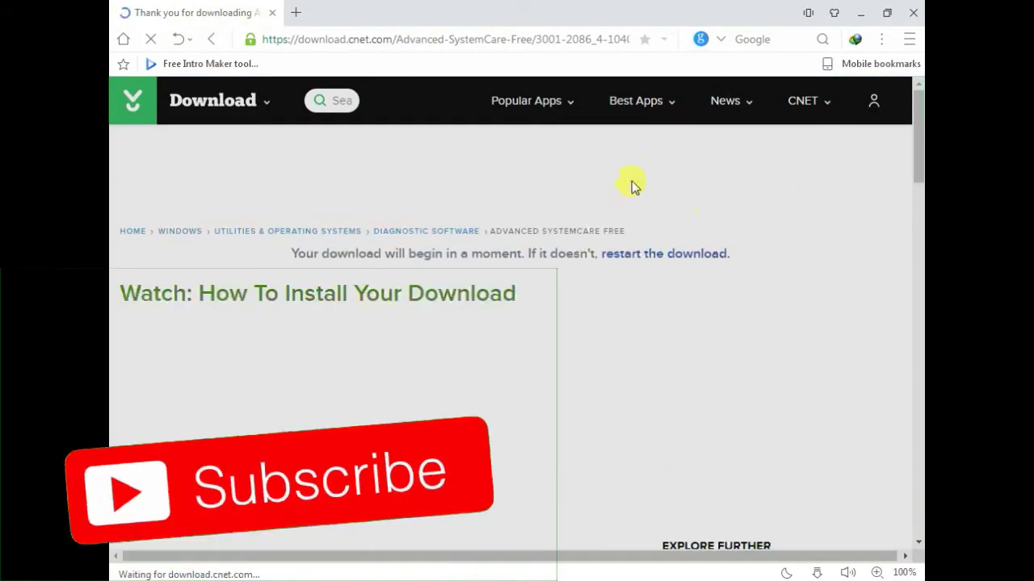
pyautogui.click(654, 254)
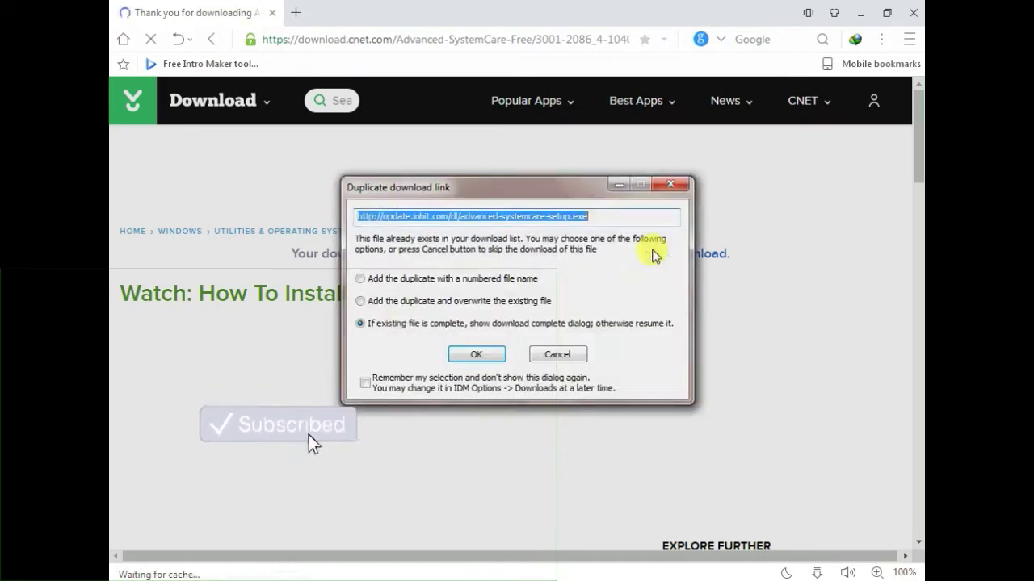
pyautogui.click(395, 301)
pyautogui.click(477, 354)
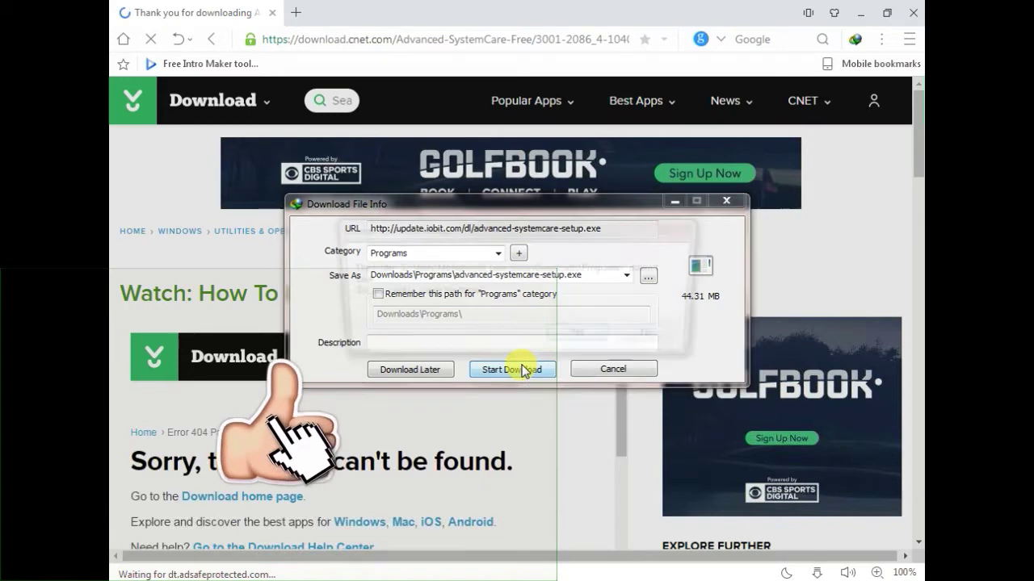
# Set the Desktop as the save location for advanced-systemcare-setup and start the download
pyautogui.click(525, 368)
pyautogui.click(658, 339)
pyautogui.click(651, 268)
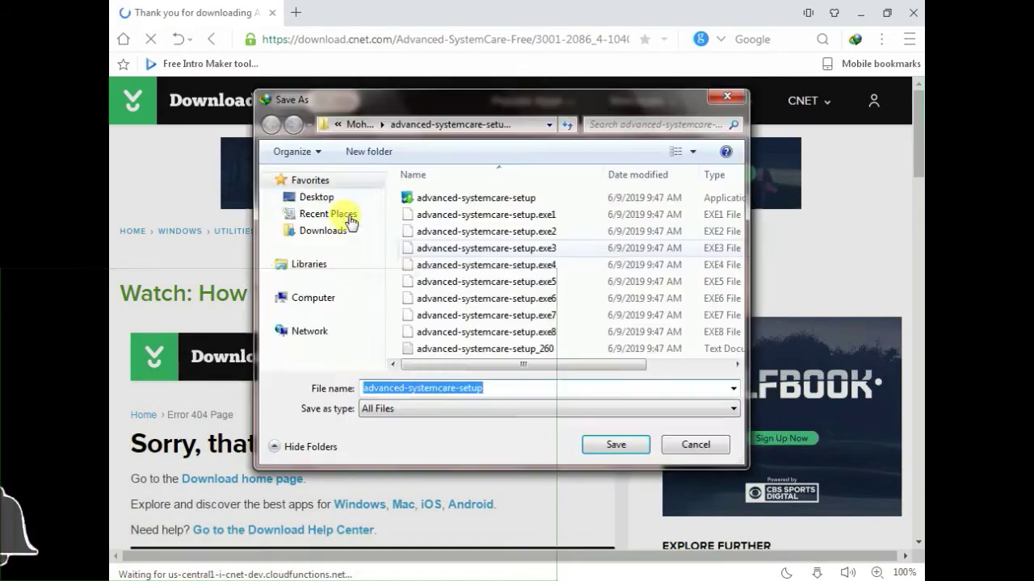
pyautogui.click(295, 199)
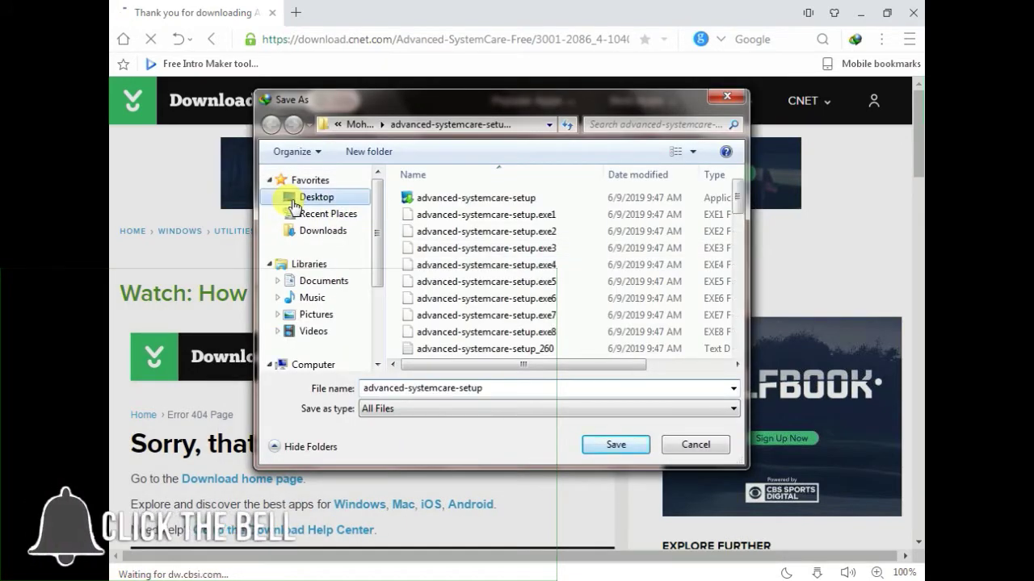
pyautogui.click(613, 446)
pyautogui.click(502, 372)
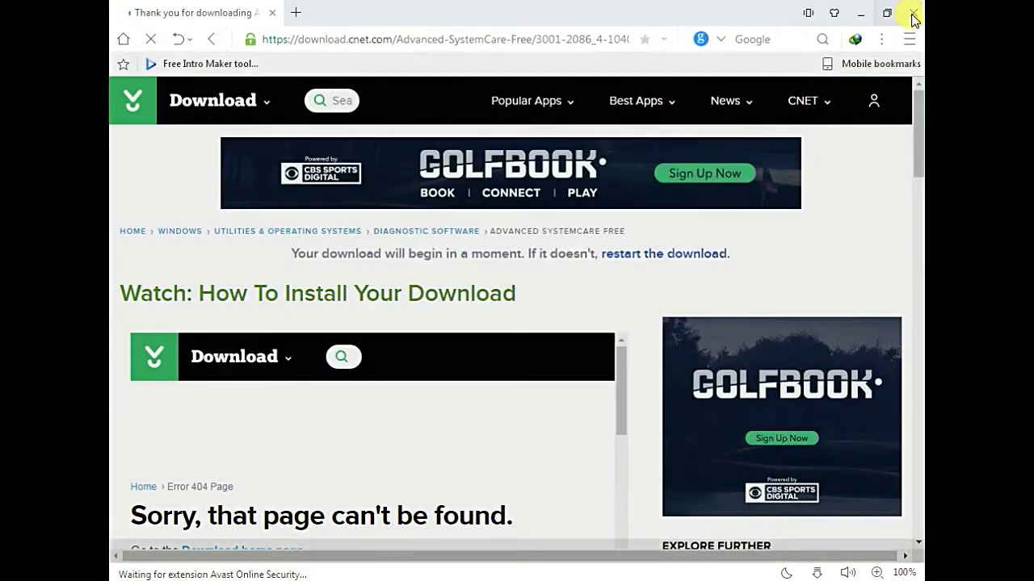
# Close the browser, check the system resource usage details, and dismiss the completed download dialog
pyautogui.click(911, 13)
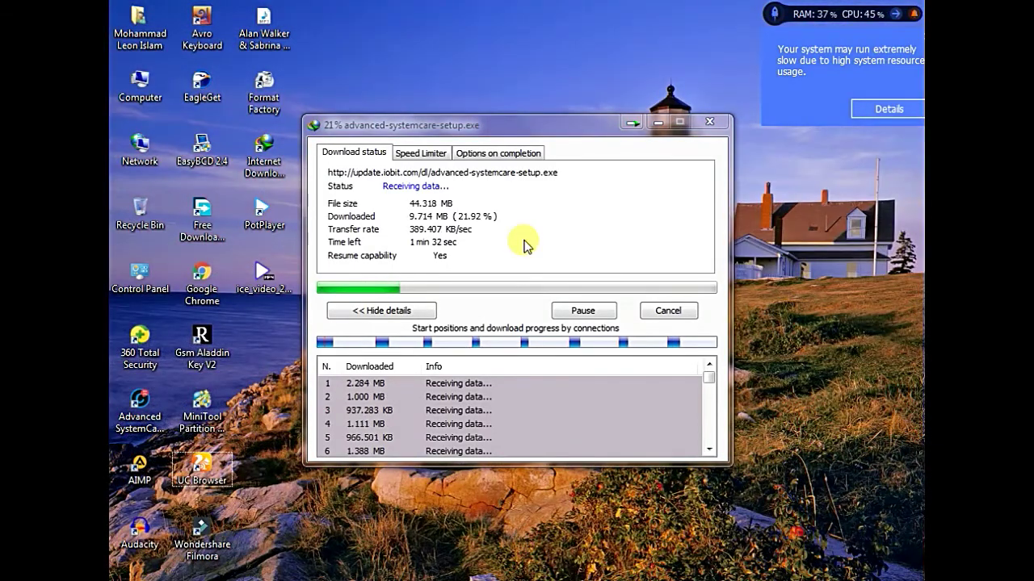
pyautogui.click(884, 109)
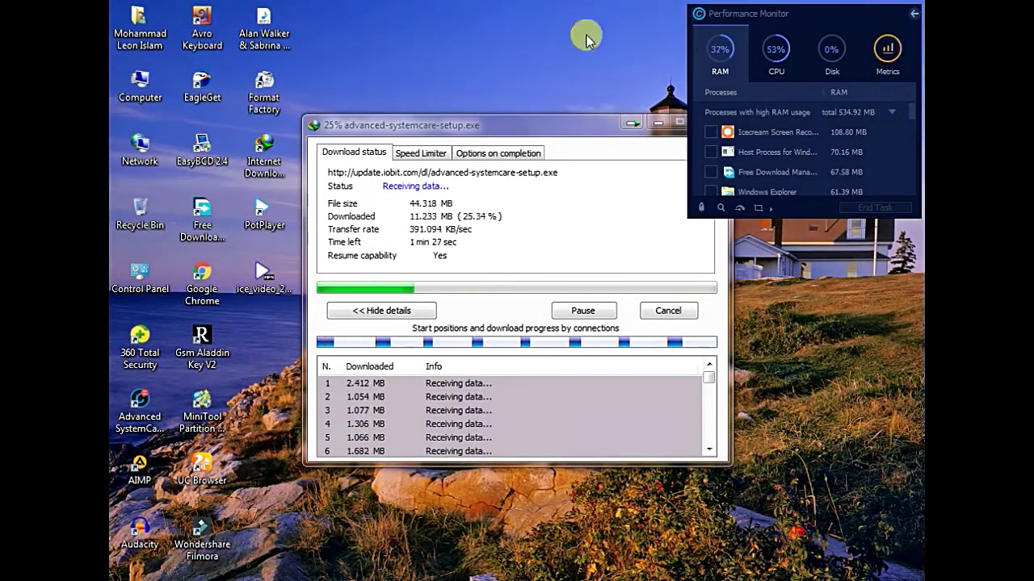
pyautogui.click(913, 15)
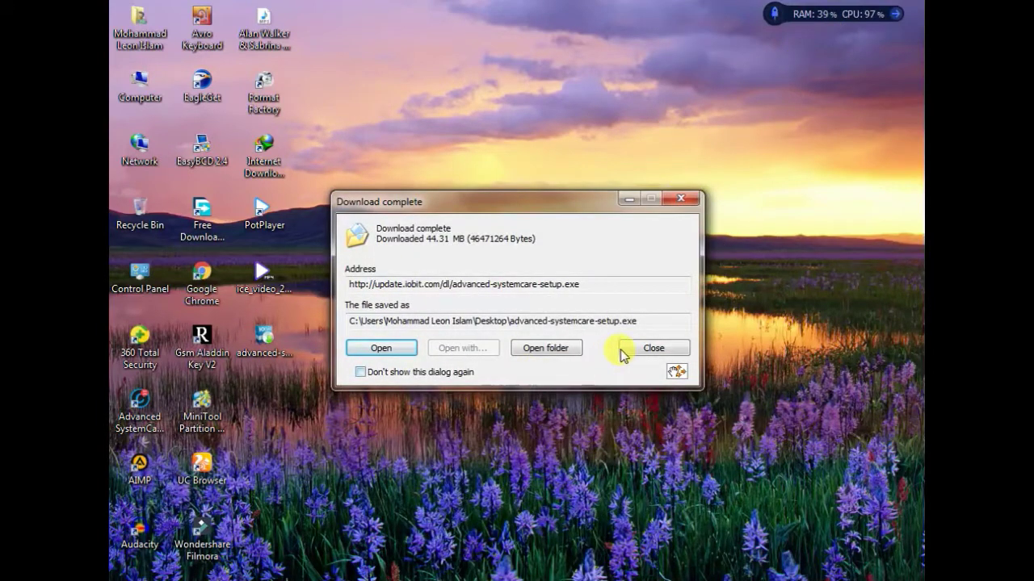
pyautogui.click(635, 349)
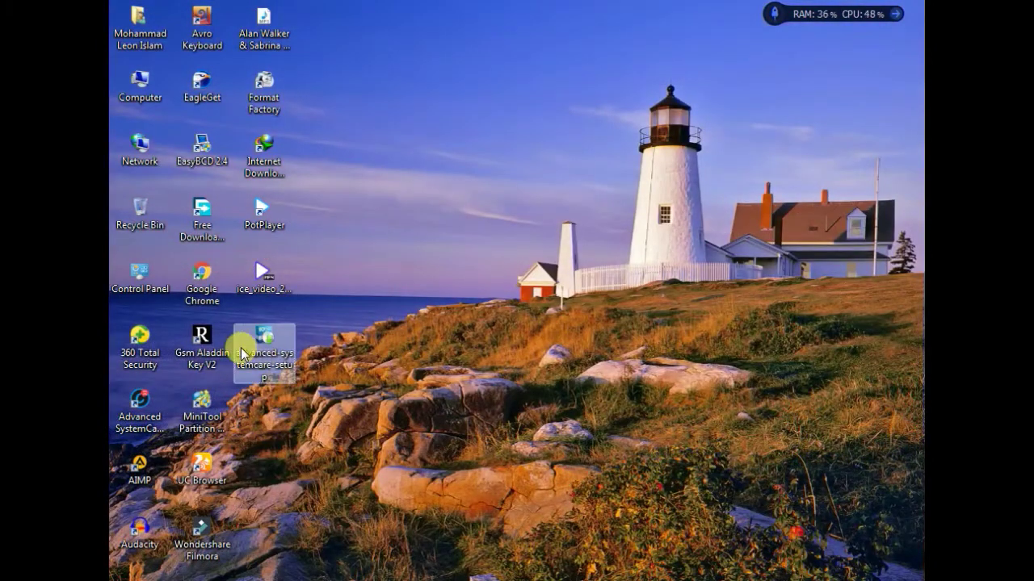
pyautogui.rightClick(269, 353)
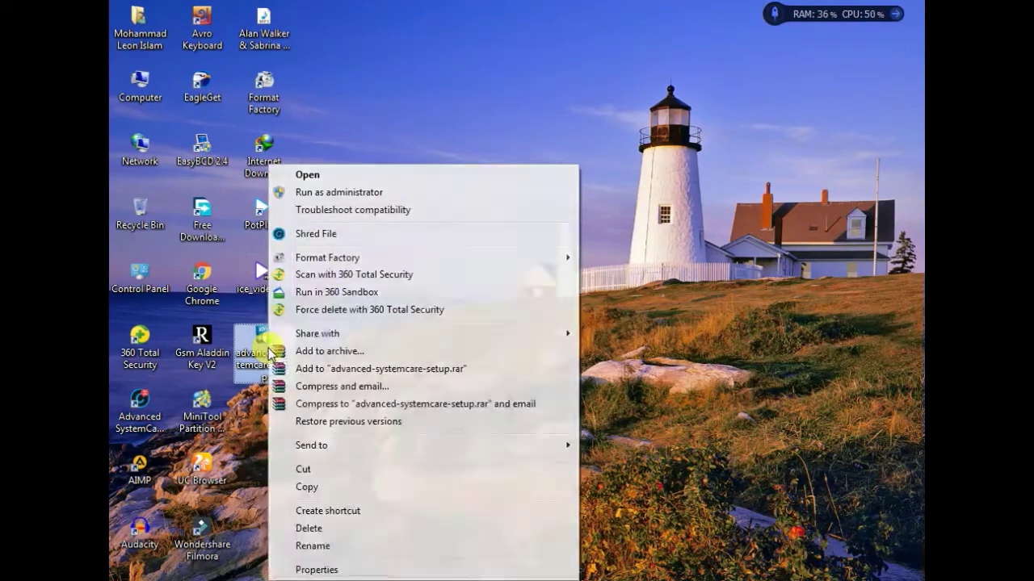
pyautogui.click(318, 191)
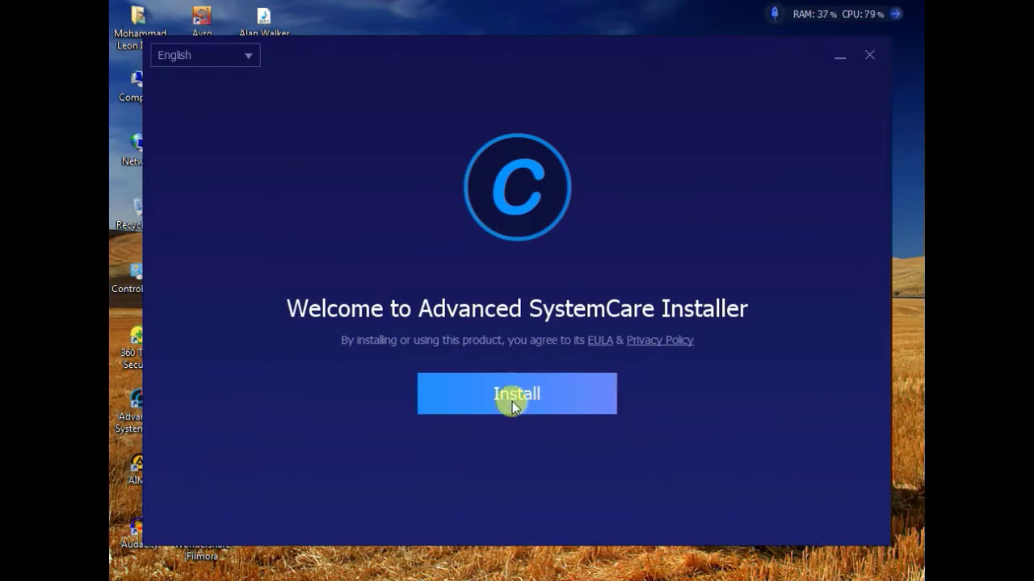
pyautogui.click(871, 55)
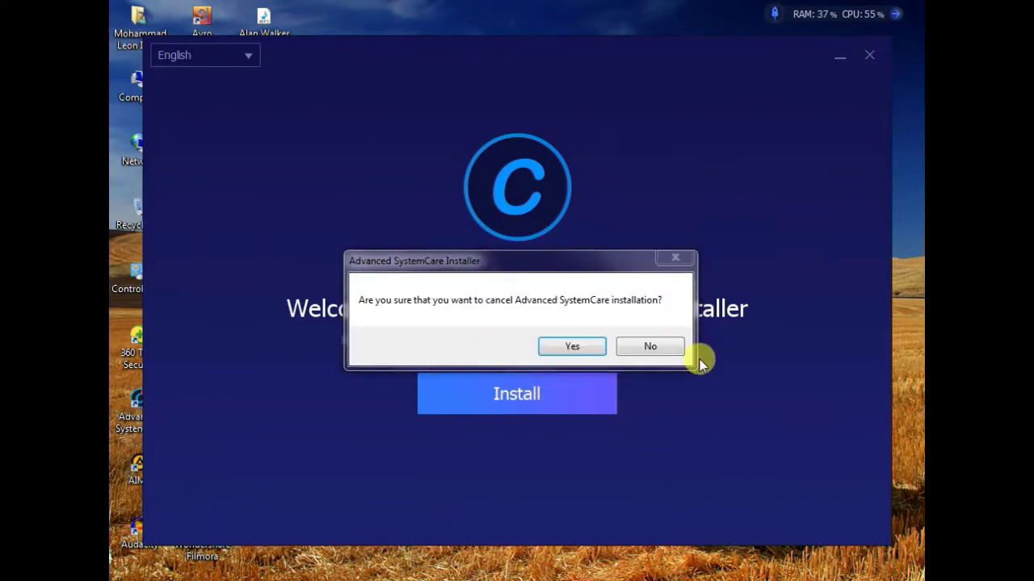
pyautogui.click(573, 346)
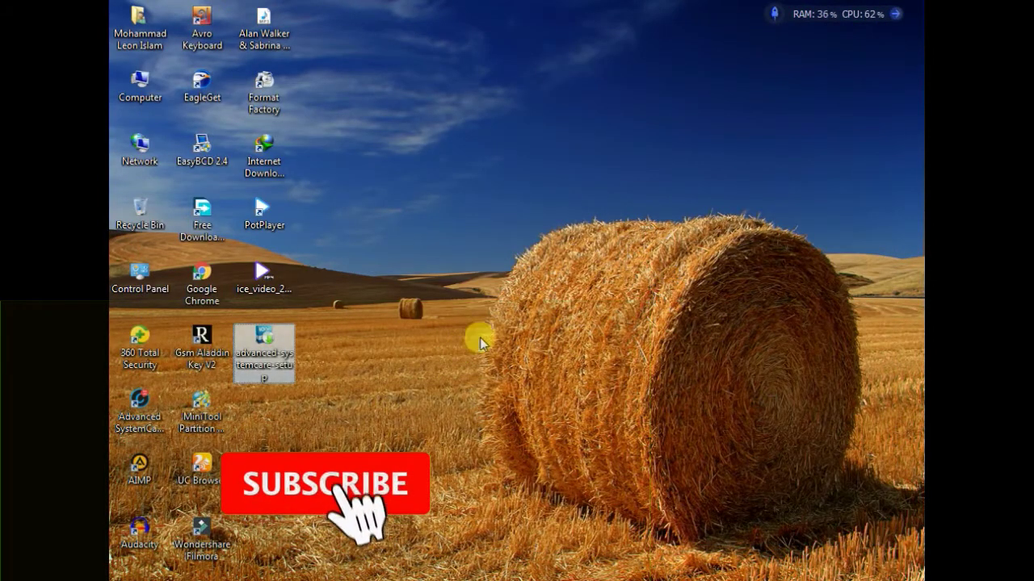
# Refresh the desktop, launch the installed Advanced SystemCare 12 and start a Clean & Optimize scan with the preselected items
pyautogui.click(485, 192)
pyautogui.rightClick(486, 192)
pyautogui.click(502, 224)
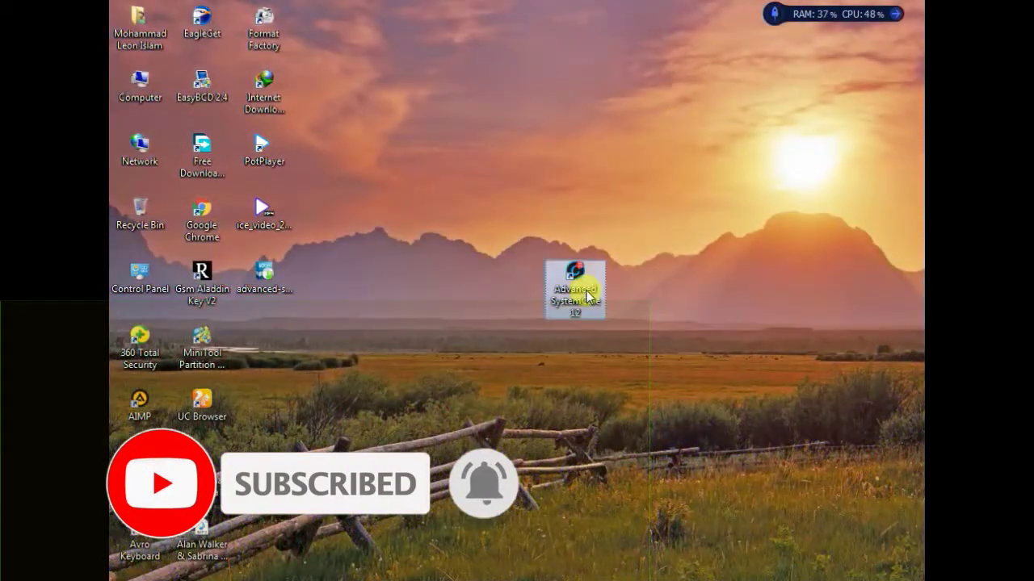
pyautogui.click(588, 296)
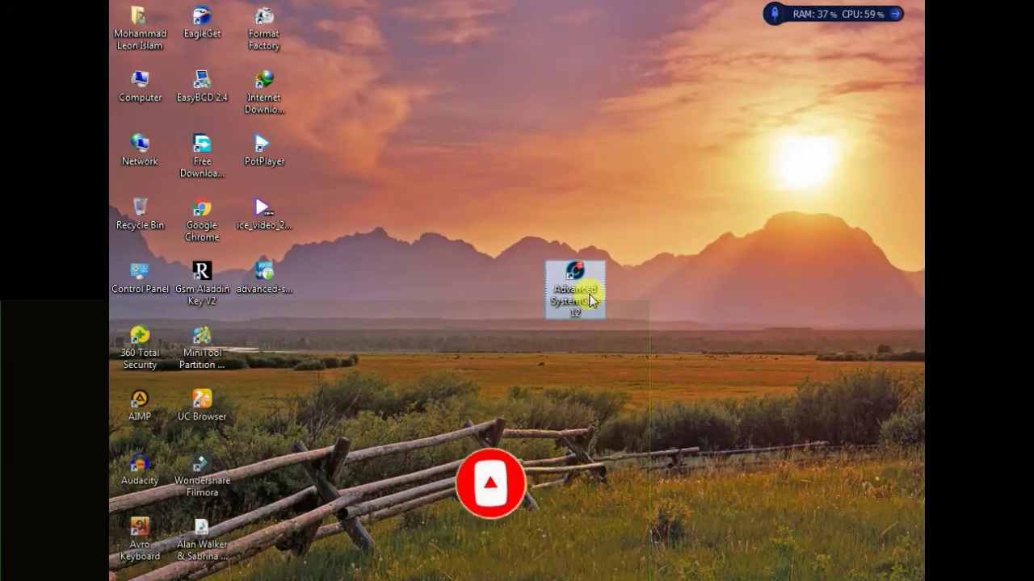
pyautogui.press('F2')
pyautogui.click(585, 275)
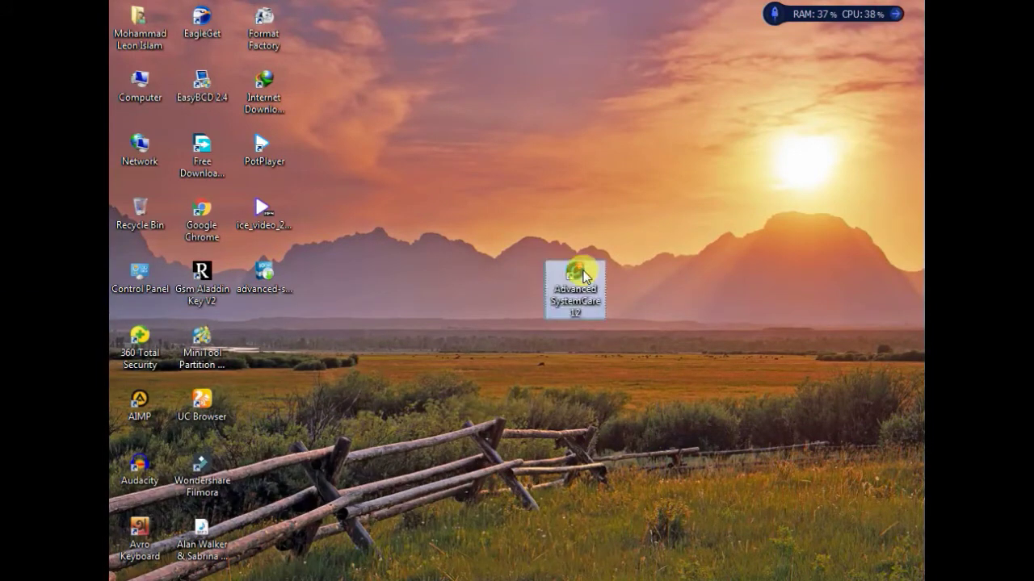
pyautogui.doubleClick(585, 275)
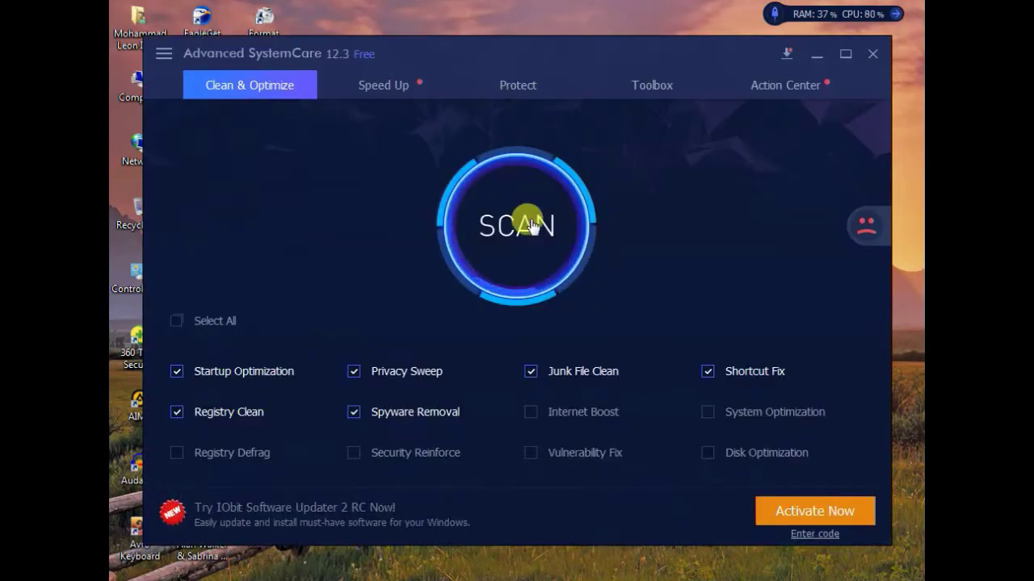
pyautogui.click(557, 242)
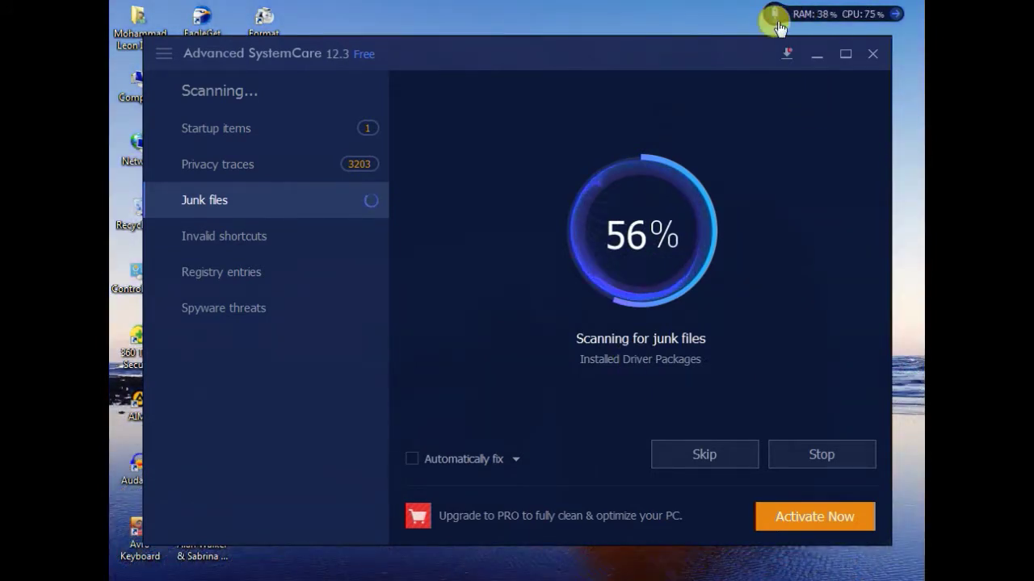
# Move the RAM/CPU widget to the middle of the desktop, minimize the scan window and release memory with the widget
pyautogui.moveTo(768, 24); pyautogui.dragTo(373, 353)
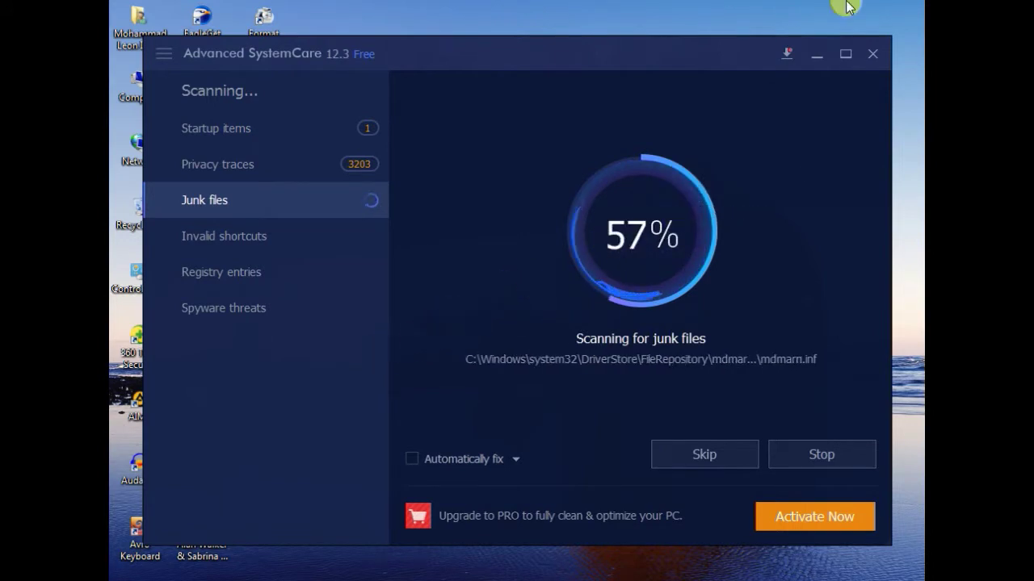
pyautogui.click(819, 54)
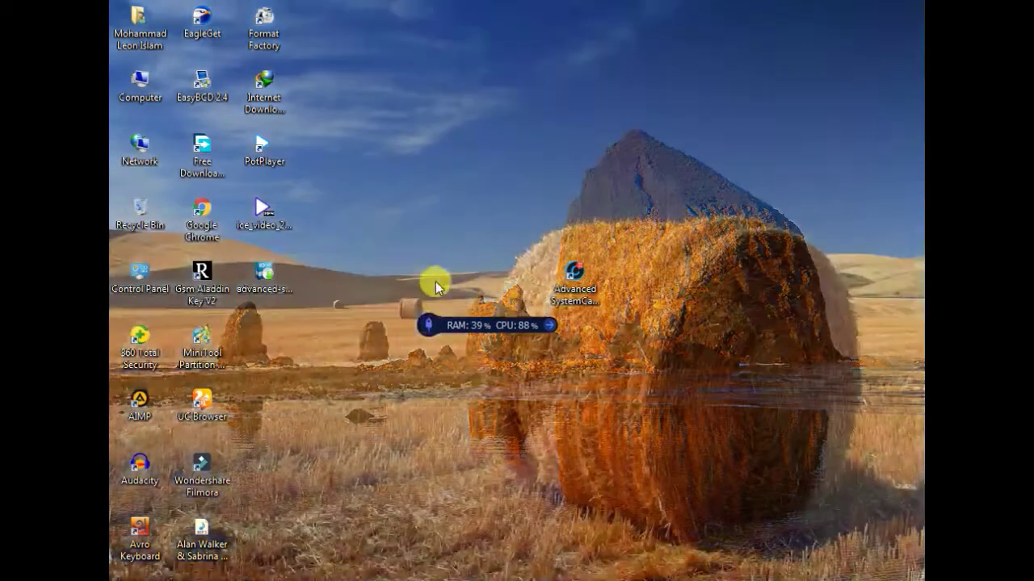
pyautogui.click(426, 326)
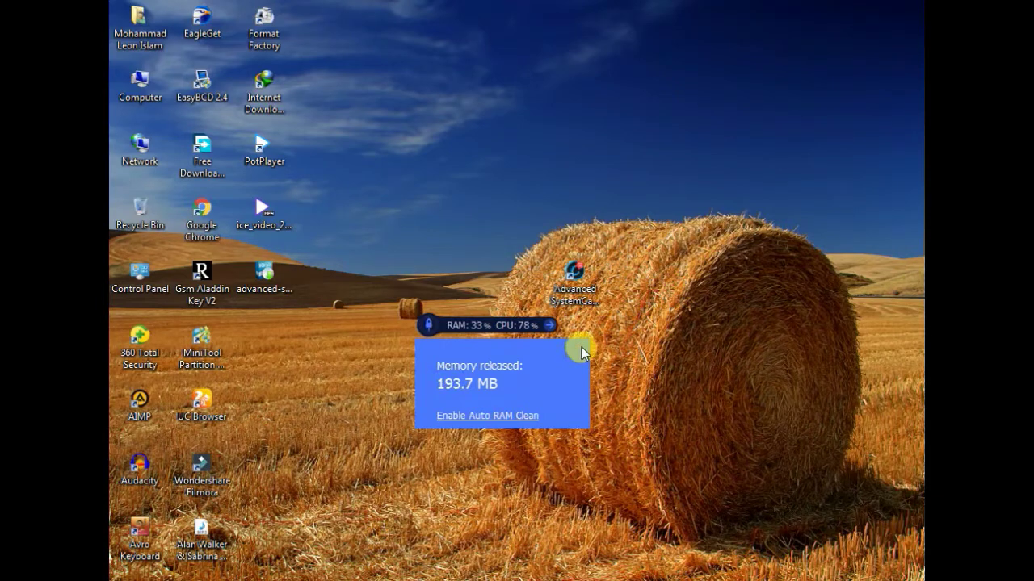
# Examine the CPU, disk and RAM usage of running processes in Performance Monitor, and collapse it back to the widget
pyautogui.click(549, 326)
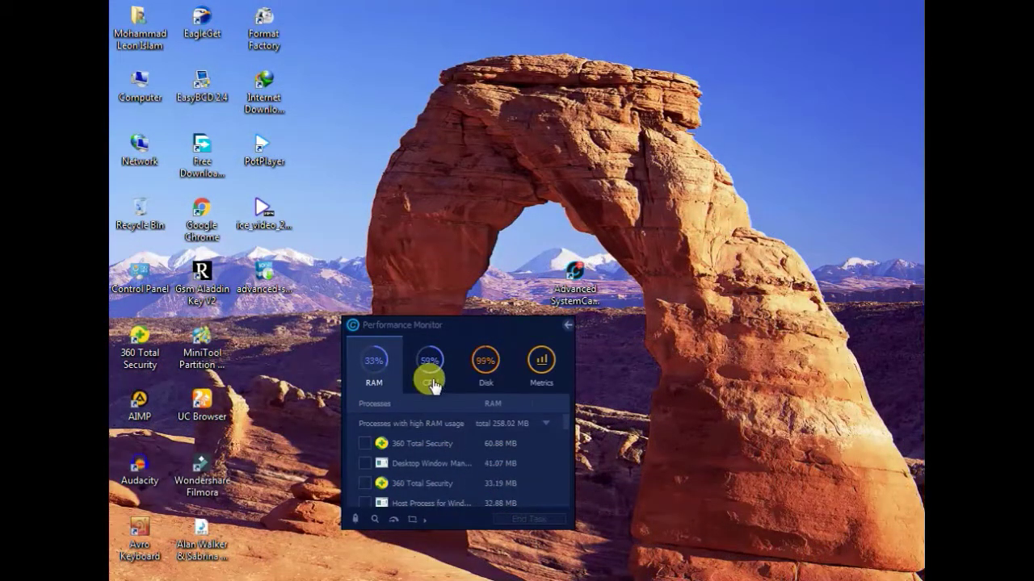
pyautogui.click(432, 386)
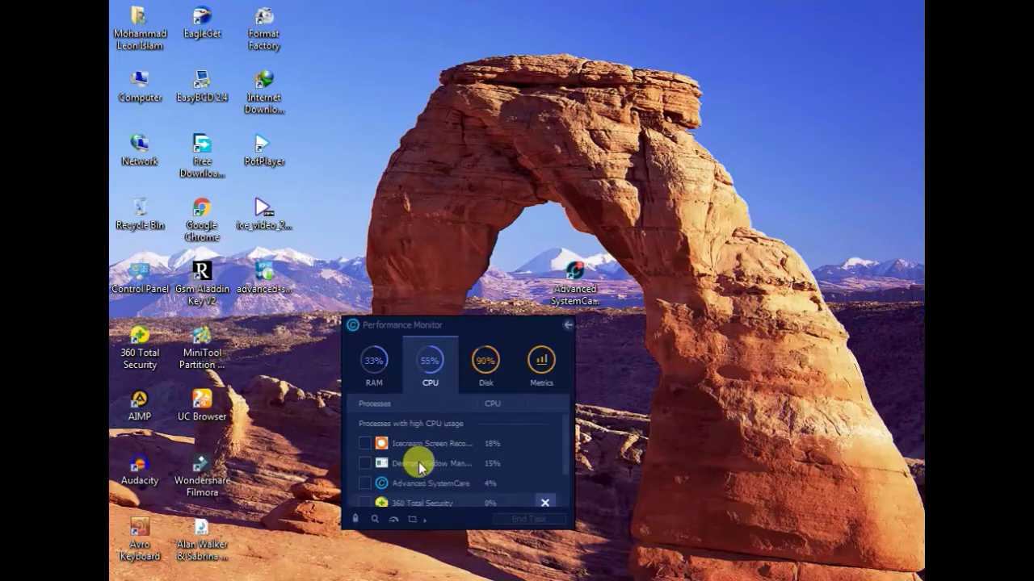
pyautogui.scroll(-2, 420, 467)
pyautogui.click(473, 365)
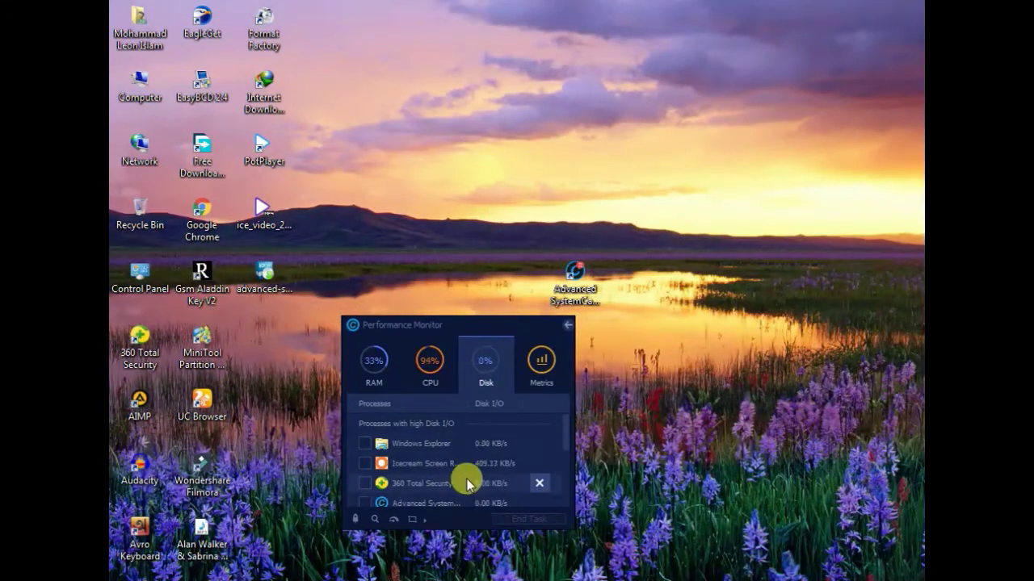
pyautogui.click(386, 372)
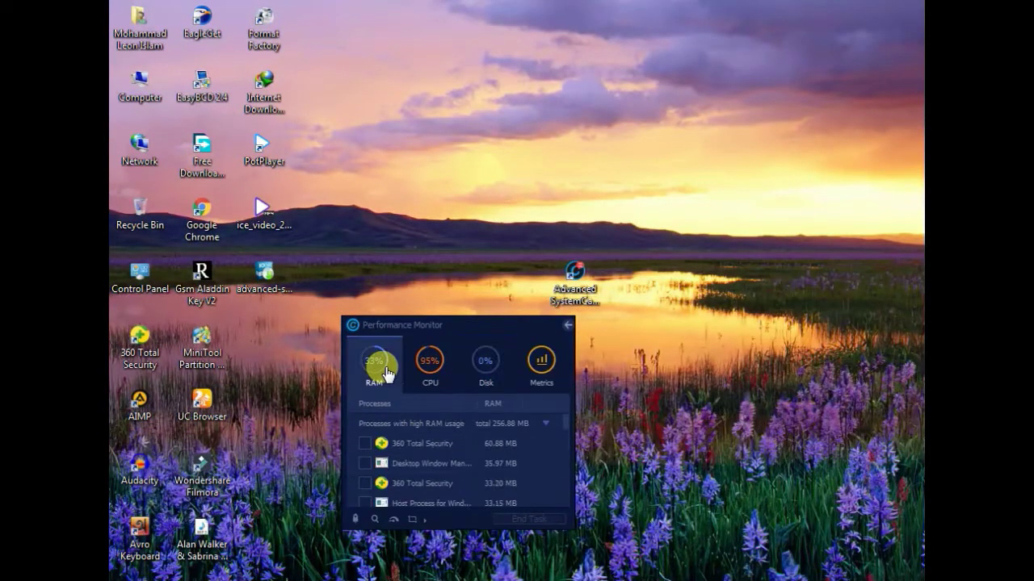
pyautogui.scroll(-10, 432, 440)
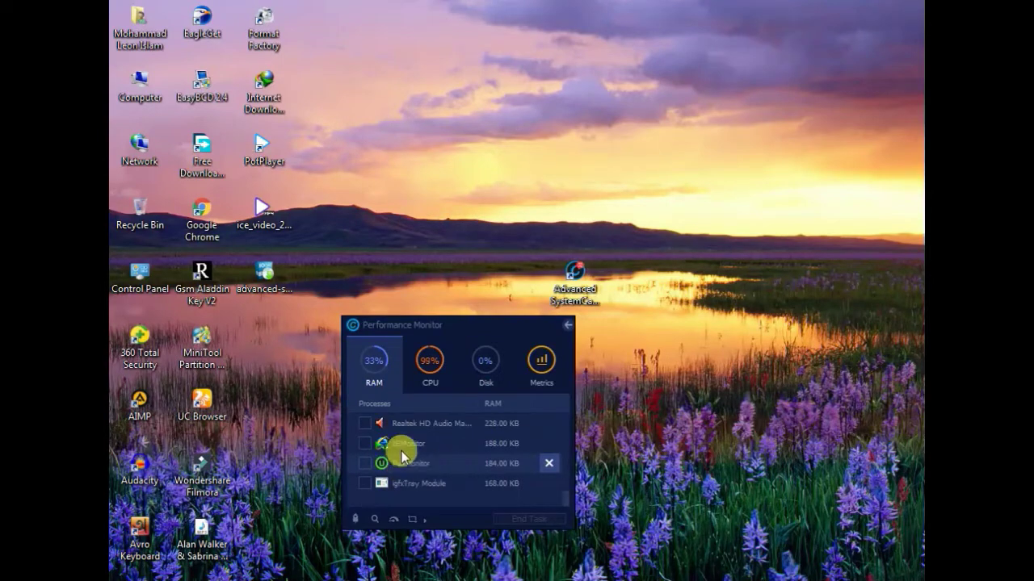
pyautogui.click(568, 326)
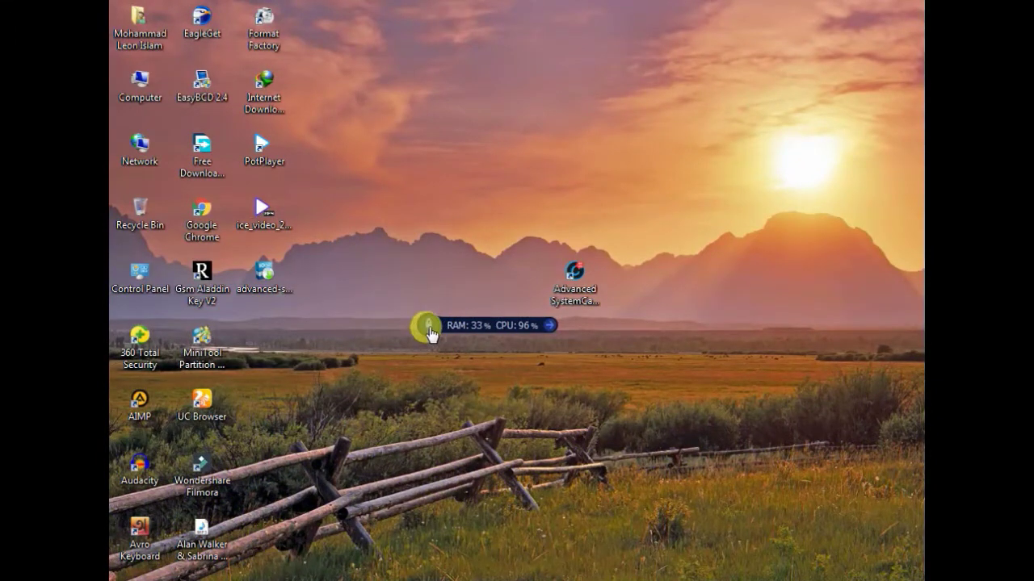
# Release memory once more with the RAM/CPU widget and place the widget in the desktop's upper-right corner
pyautogui.moveTo(430, 334); pyautogui.dragTo(499, 289)
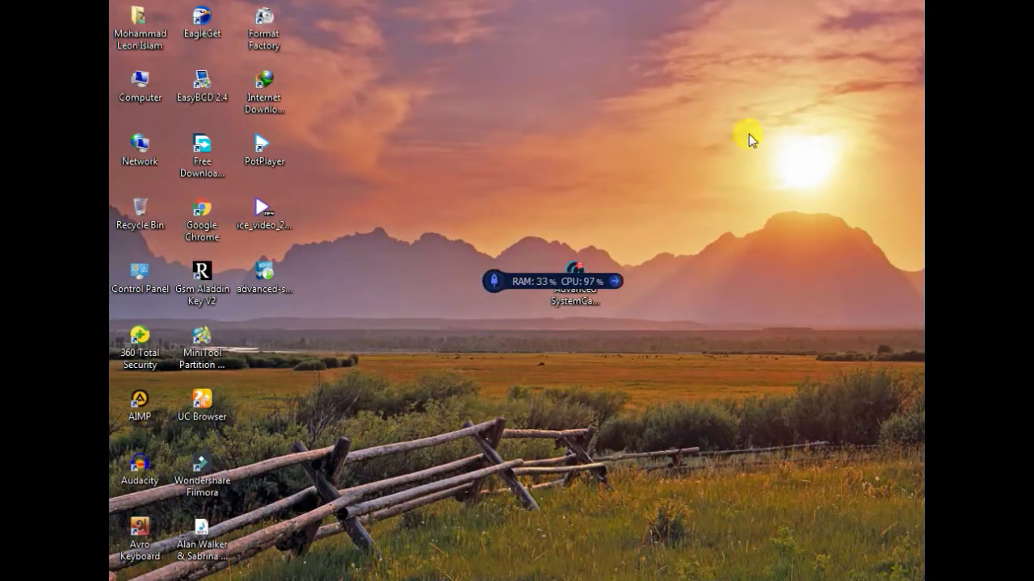
pyautogui.click(492, 288)
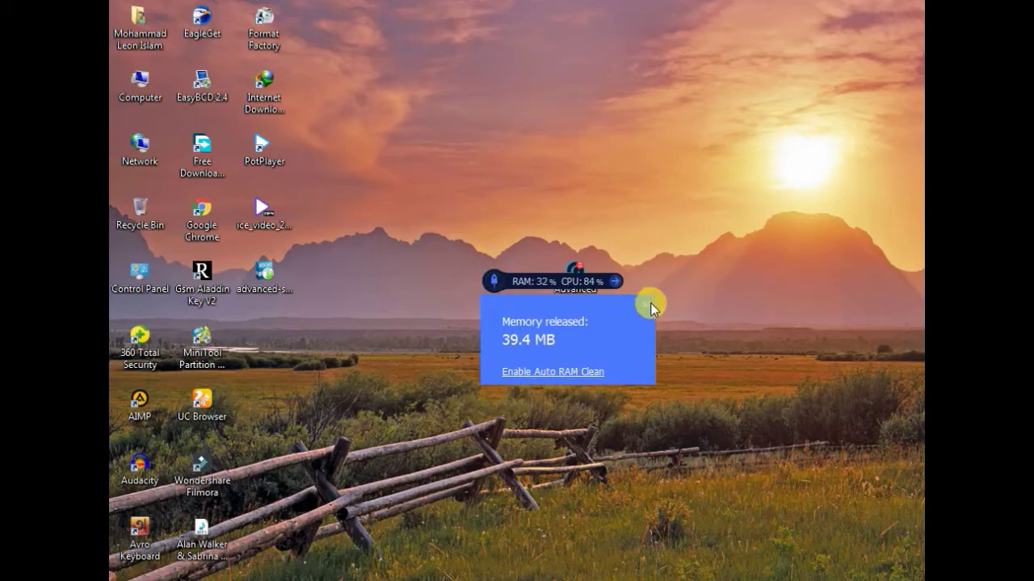
pyautogui.moveTo(545, 289); pyautogui.dragTo(842, 23)
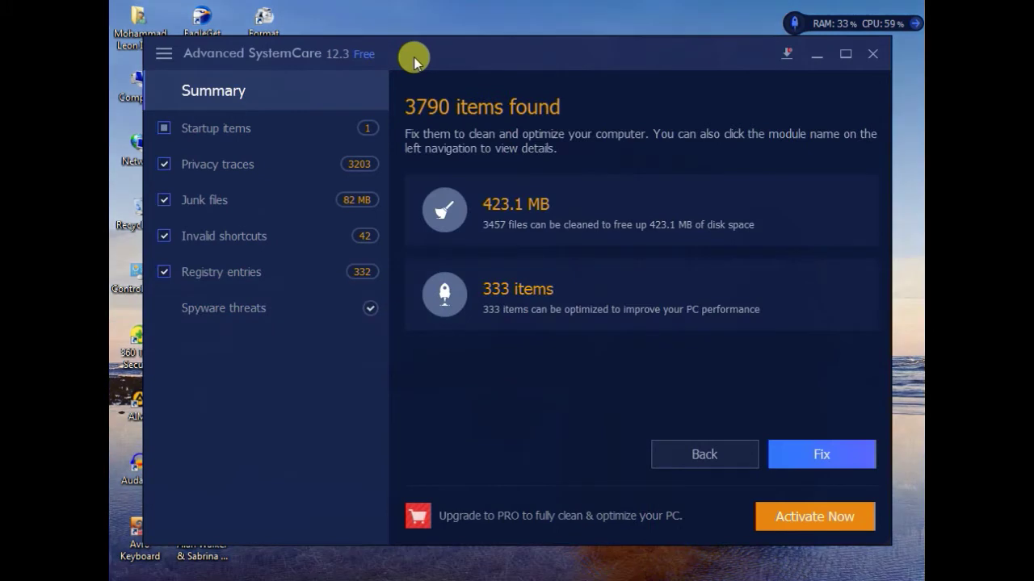
# Fix all the checked items from the scan summary, and close Advanced SystemCare along with its still-running notice
pyautogui.click(815, 456)
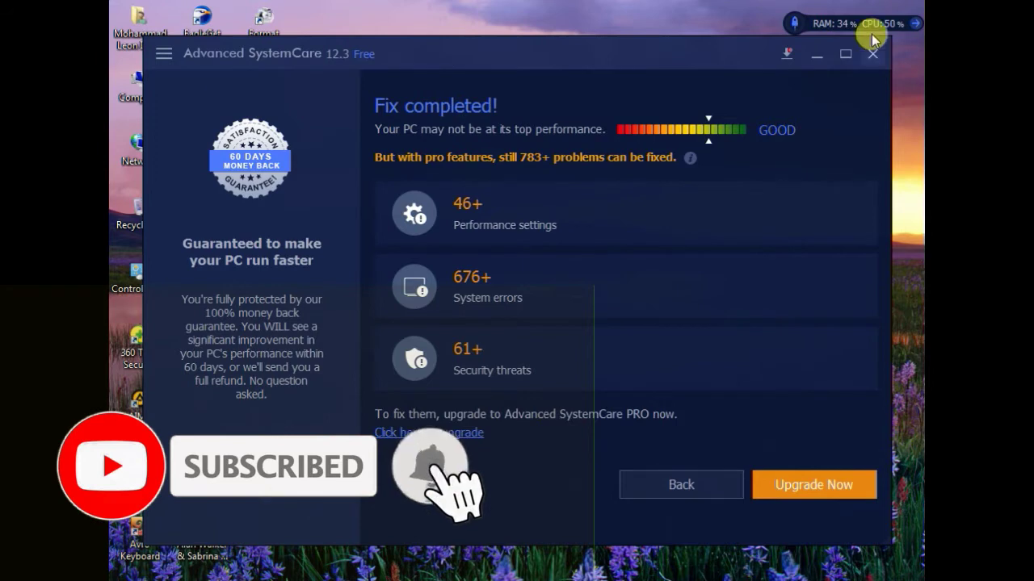
pyautogui.click(686, 484)
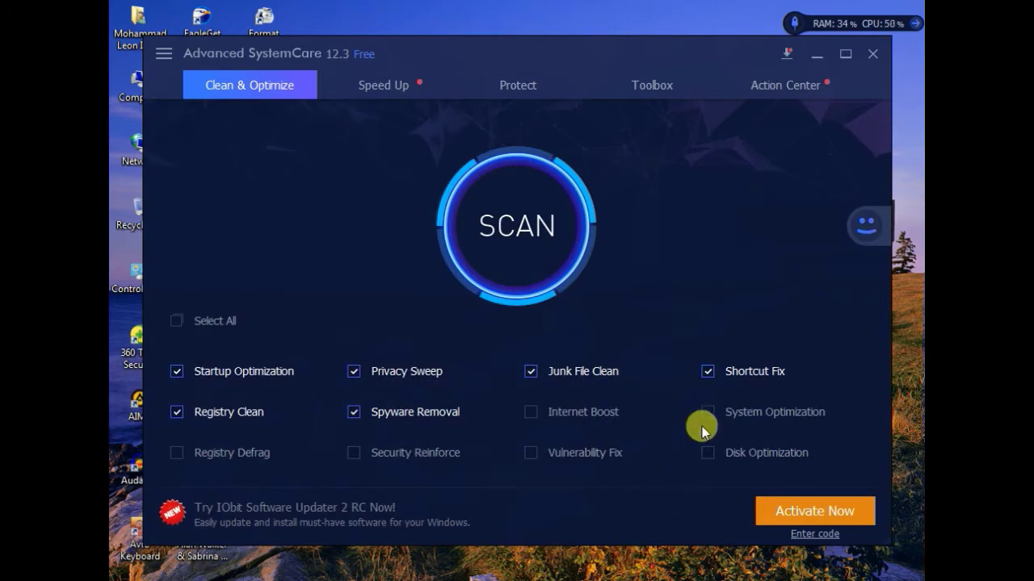
pyautogui.moveTo(788, 523)
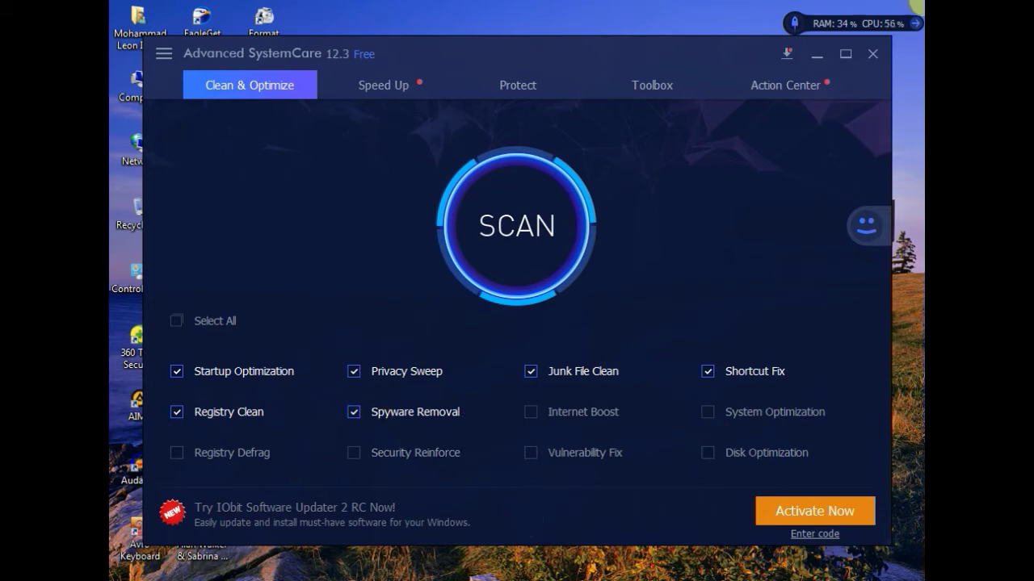
pyautogui.click(872, 53)
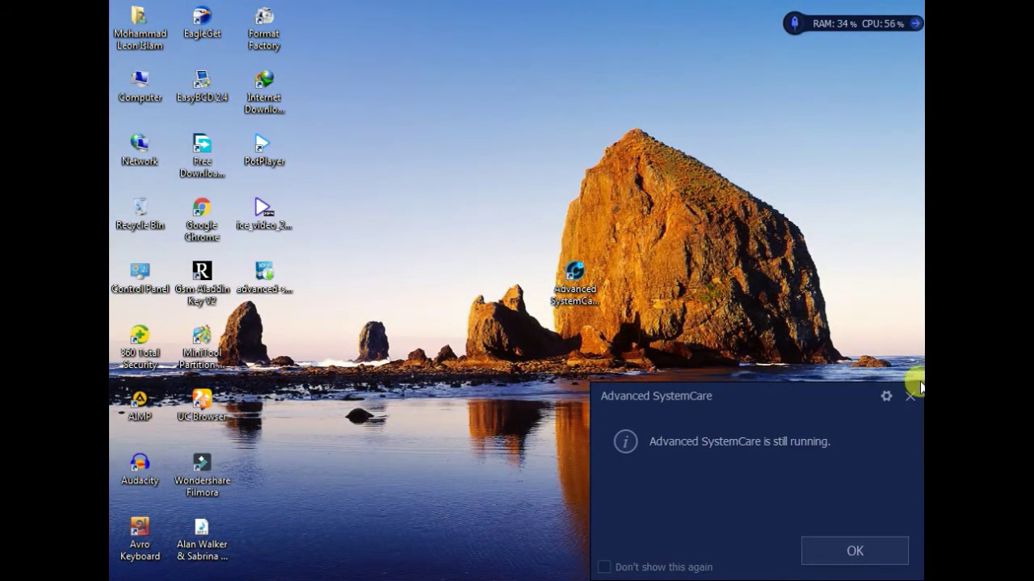
pyautogui.click(910, 397)
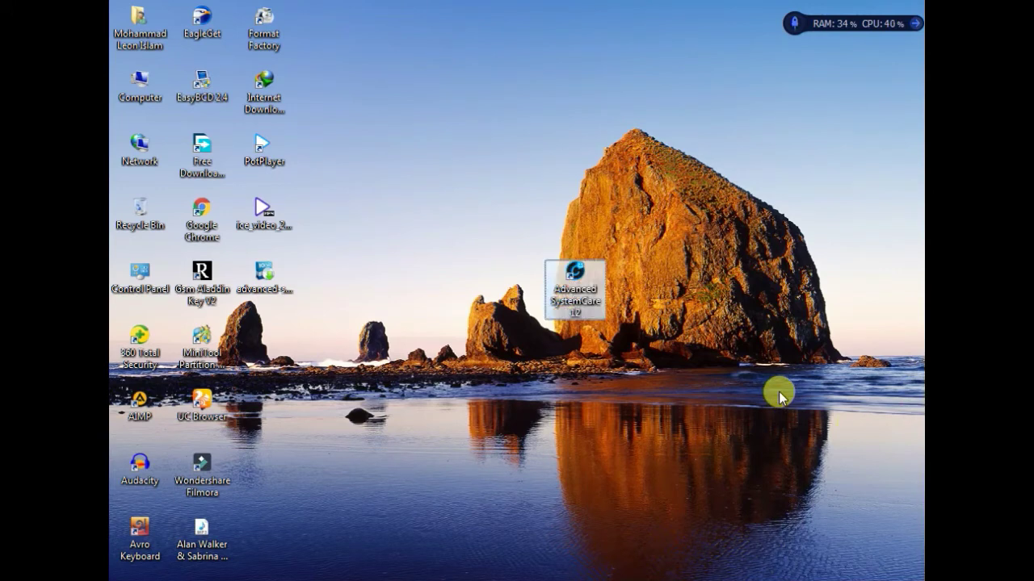